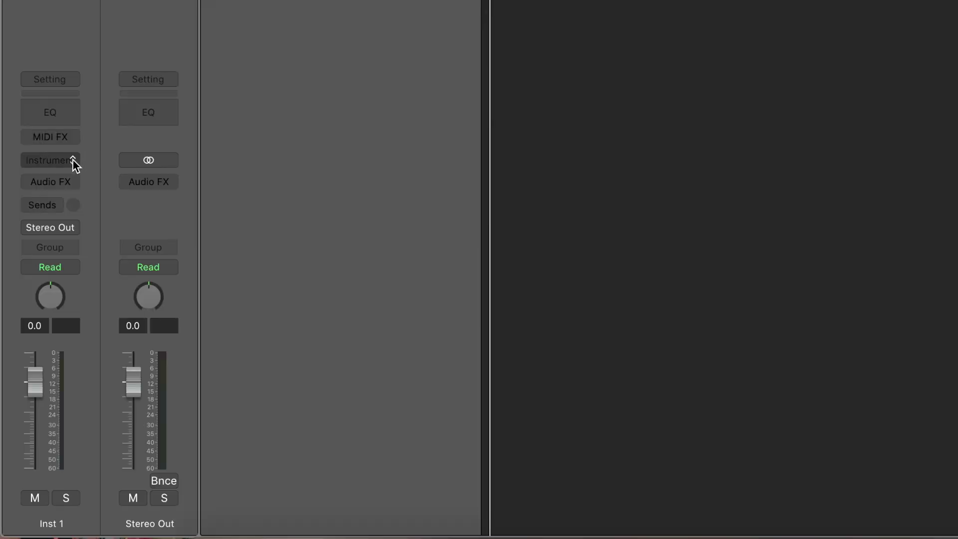
- Load the Sampler (Multi-Sample) Stereo instrument on the Inst 1 track
{"action": "left_click", "coordinate": [73, 160]}
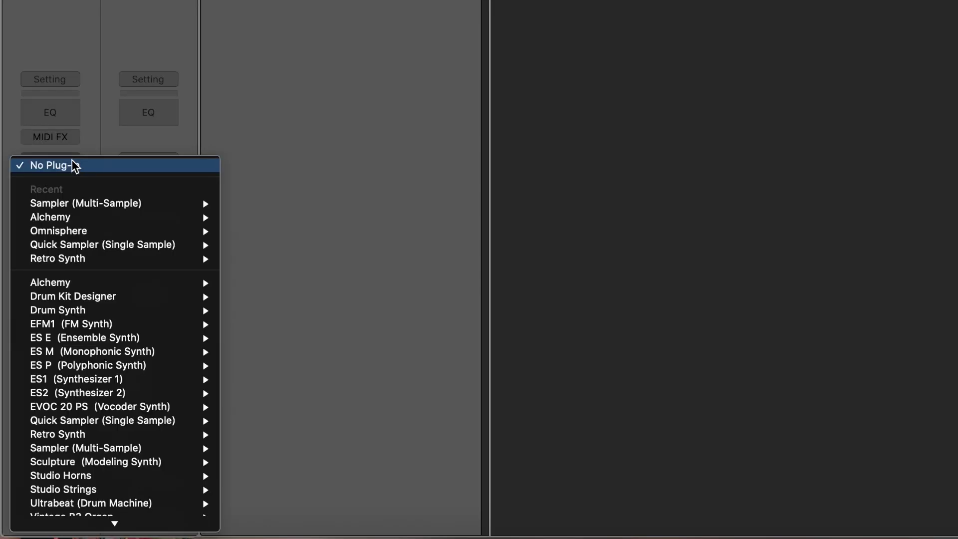
{"action": "mouse_move", "coordinate": [75, 203]}
{"action": "left_click", "coordinate": [268, 205]}
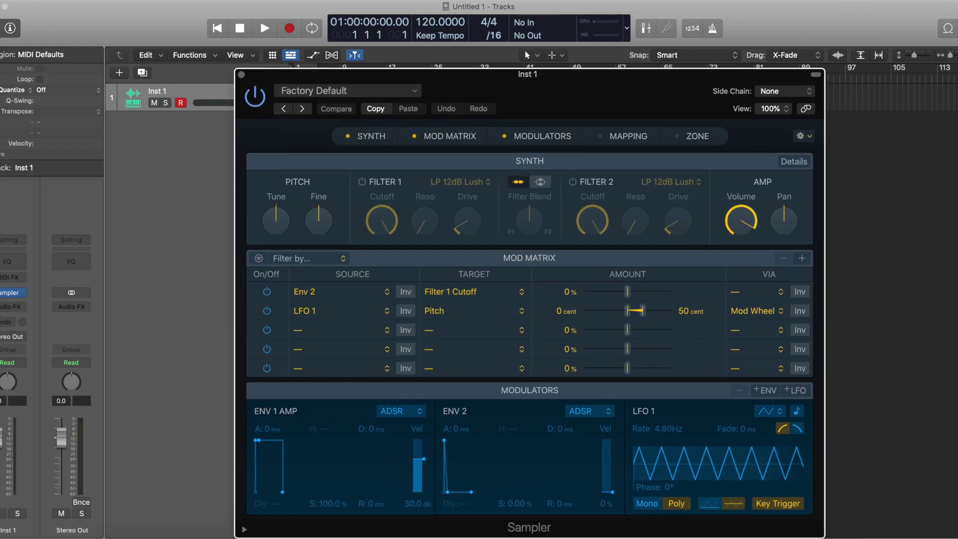
- Switch the Sampler to the Rhodes preset
{"action": "left_click_drag", "start_coordinate": [589, 116], "coordinate": [565, 90]}
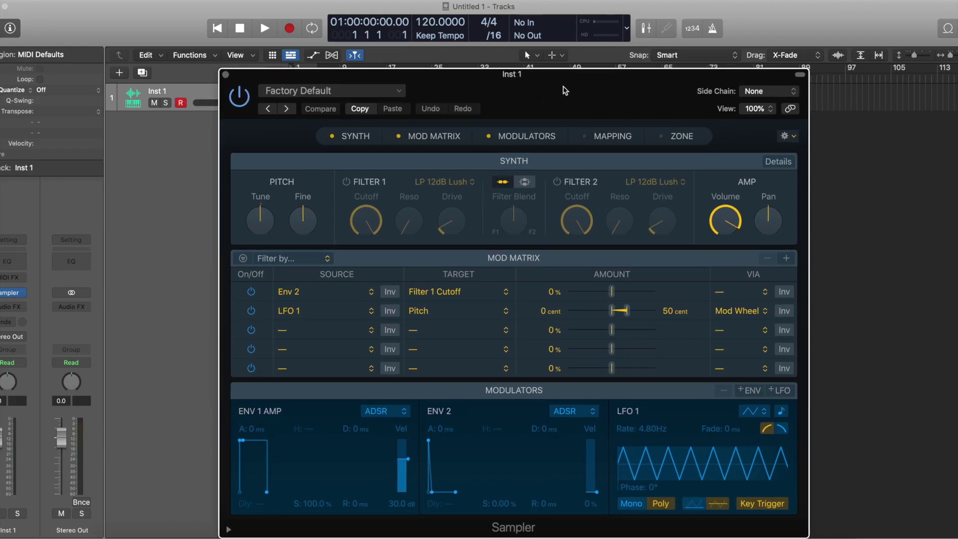
{"action": "left_click", "coordinate": [366, 93]}
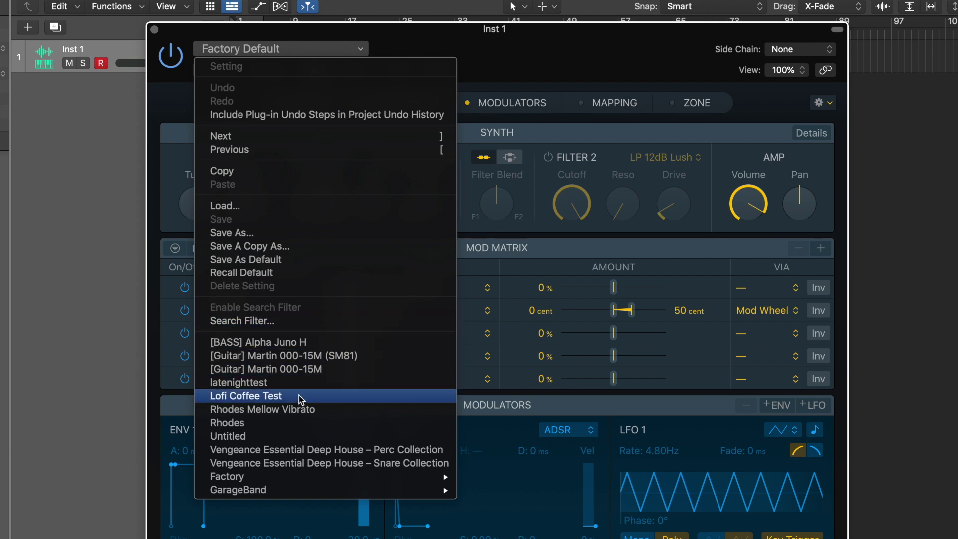
{"action": "left_click", "coordinate": [273, 423]}
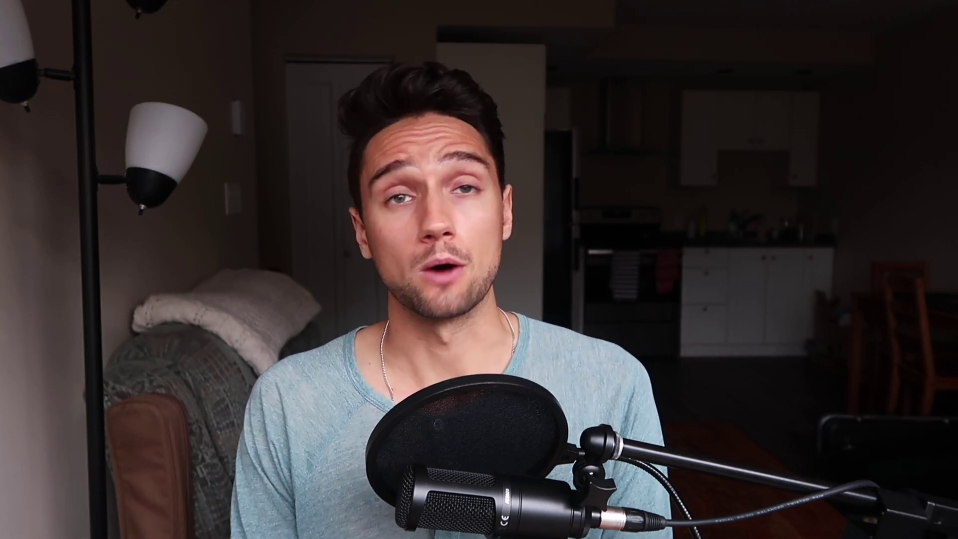
- Play chords and a short melody on the A–K keys to audition the Rhodes sound
{"action": "key", "text": "a"}
{"action": "key", "text": "d"}
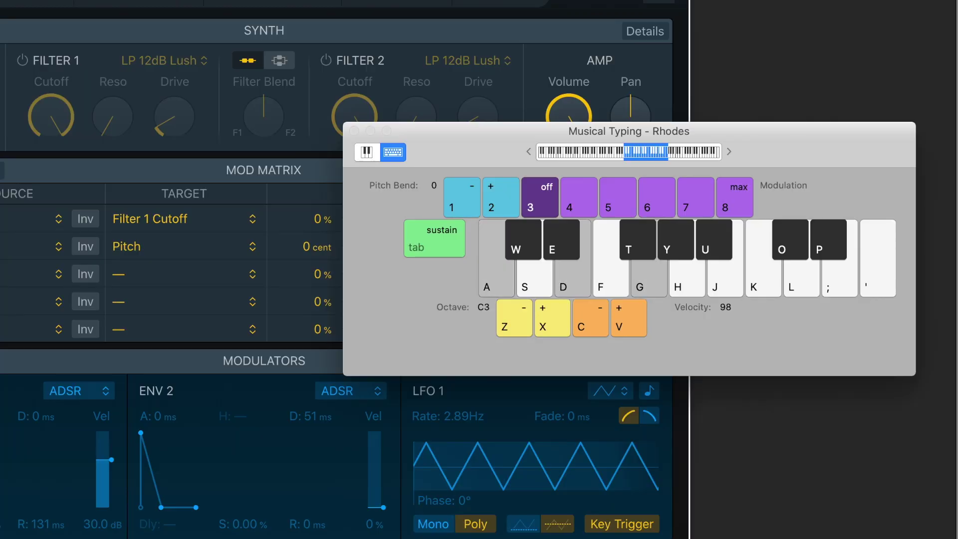
{"action": "key", "text": "j"}
{"action": "key", "text": "j"}
{"action": "key", "text": "s"}
{"action": "key", "text": "k"}
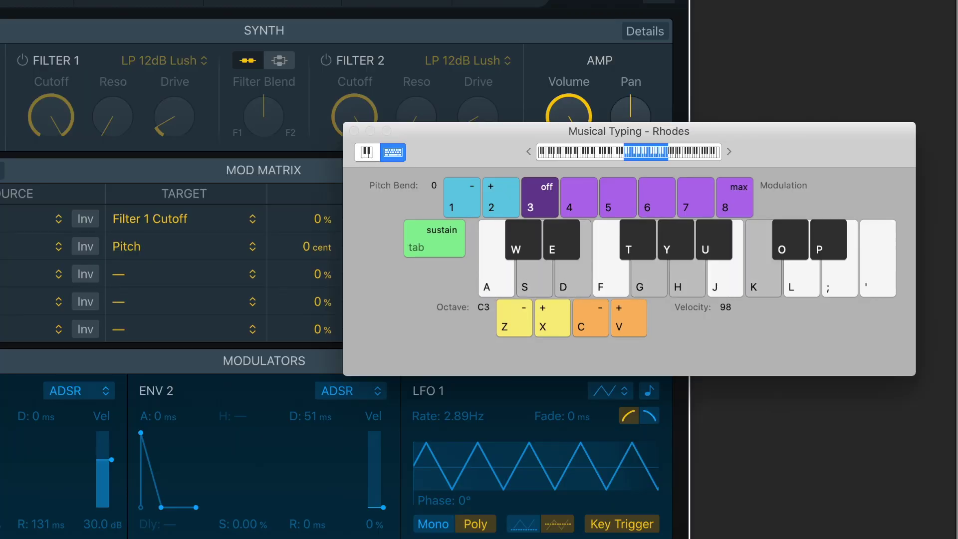
{"action": "key", "text": "h"}
{"action": "key", "text": "k"}
{"action": "key", "text": "d"}
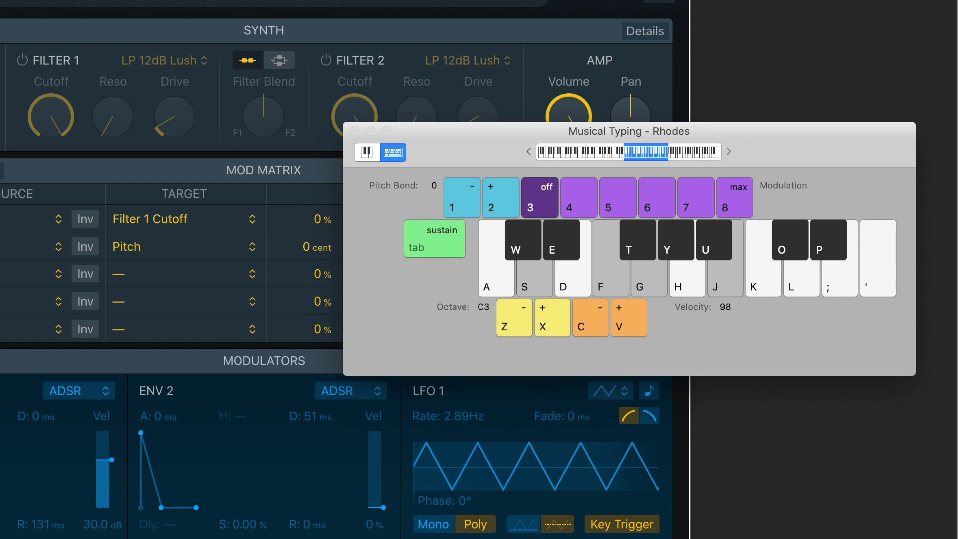
{"action": "key", "text": "f"}
{"action": "key", "text": "g"}
{"action": "key", "text": "j"}
{"action": "key", "text": "k"}
{"action": "key", "text": "g"}
{"action": "key", "text": "j"}
- Raise the Musical Typing octave to C4 and keep playing notes on the Rhodes
{"action": "key", "text": "x"}
{"action": "key", "text": "f"}
{"action": "key", "text": "k"}
{"action": "key", "text": "f"}
{"action": "key", "text": "k"}
{"action": "key", "text": "f"}
{"action": "key", "text": "k"}
{"action": "key", "text": "s"}
{"action": "key", "text": "semicolon"}
{"action": "key", "text": "f"}
{"action": "key", "text": "k"}
{"action": "key", "text": "k"}
{"action": "key", "text": "l"}
{"action": "key", "text": "semicolon"}
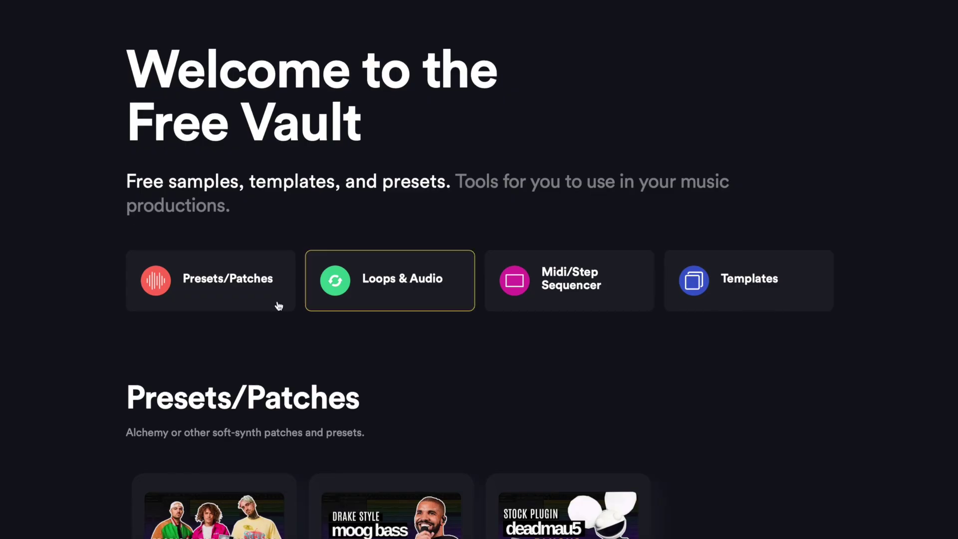
- Jump to Loops & Audio on the Free Vault page and scroll to the Midi/Step Sequencer section
{"action": "left_click", "coordinate": [315, 300]}
{"action": "scroll", "coordinate": [316, 376], "scroll_direction": "down", "scroll_amount": 7}
{"action": "scroll", "coordinate": [316, 377], "scroll_direction": "down", "scroll_amount": 6}
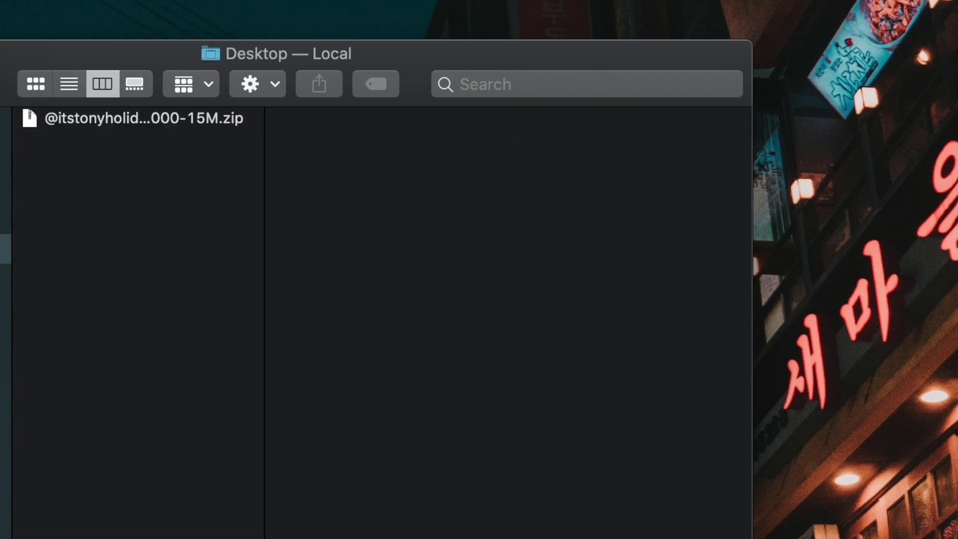
- Extract the Martin 000-15M zip file on the Desktop
{"action": "left_click", "coordinate": [260, 124]}
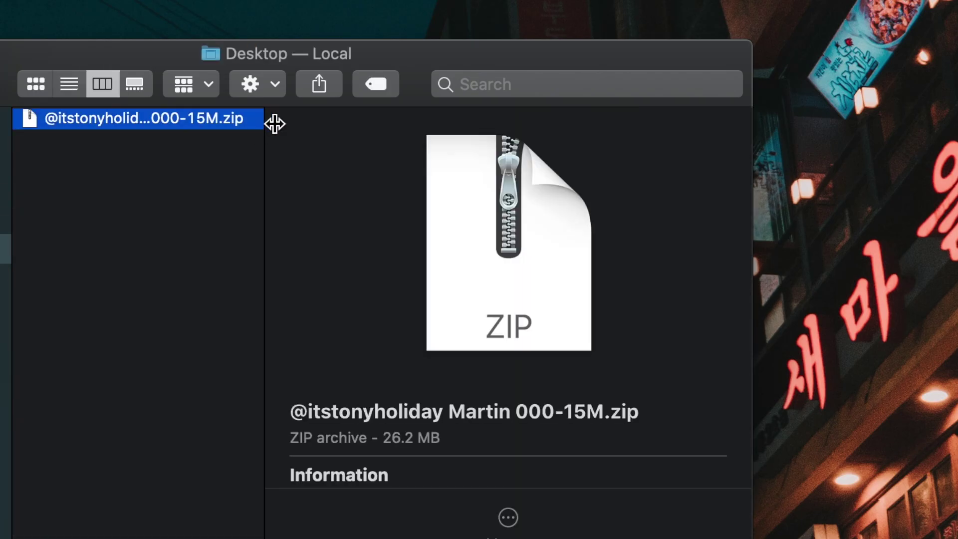
{"action": "left_click_drag", "start_coordinate": [274, 123], "coordinate": [553, 124]}
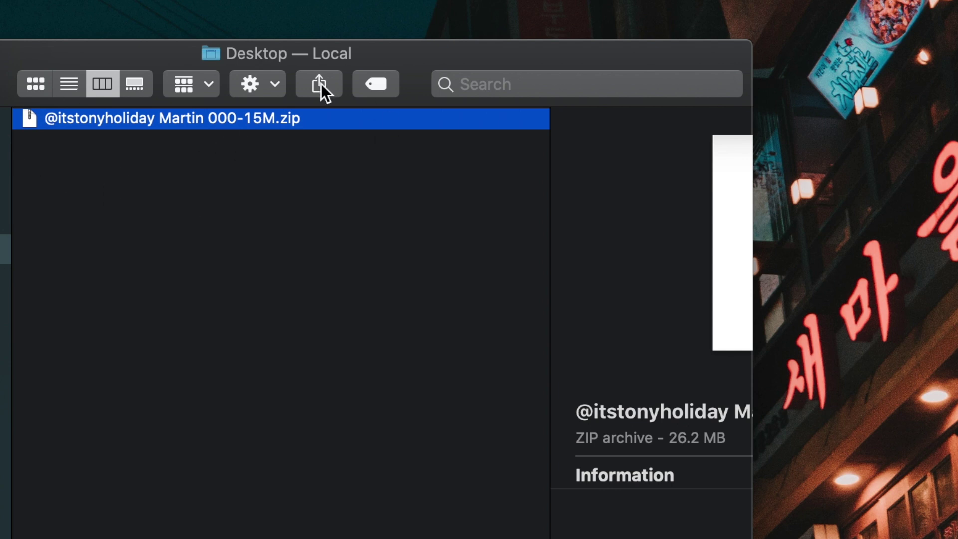
{"action": "double_click", "coordinate": [51, 118]}
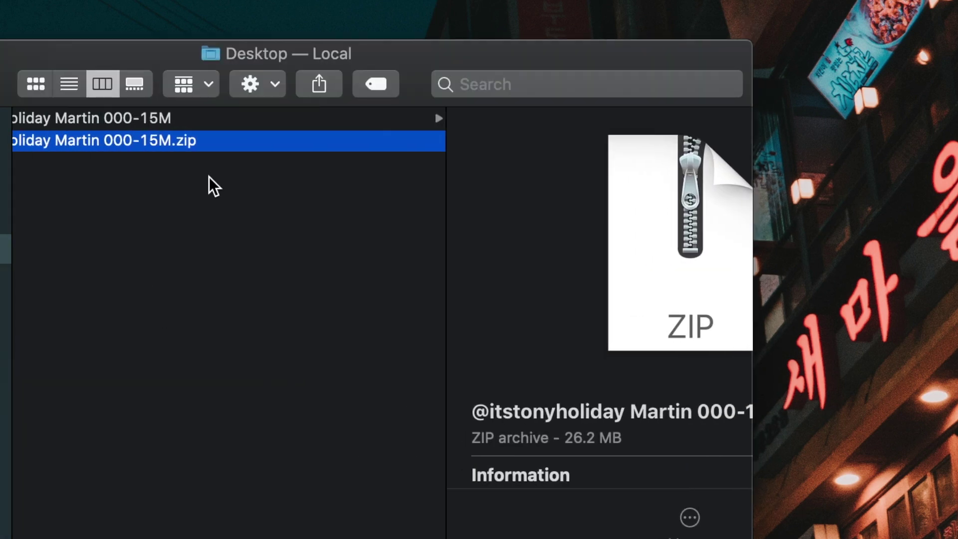
- Open the extracted Martin 000-15M folder and select its Guitar .exs instrument file
{"action": "left_click", "coordinate": [118, 120]}
{"action": "left_click_drag", "start_coordinate": [466, 145], "coordinate": [229, 170]}
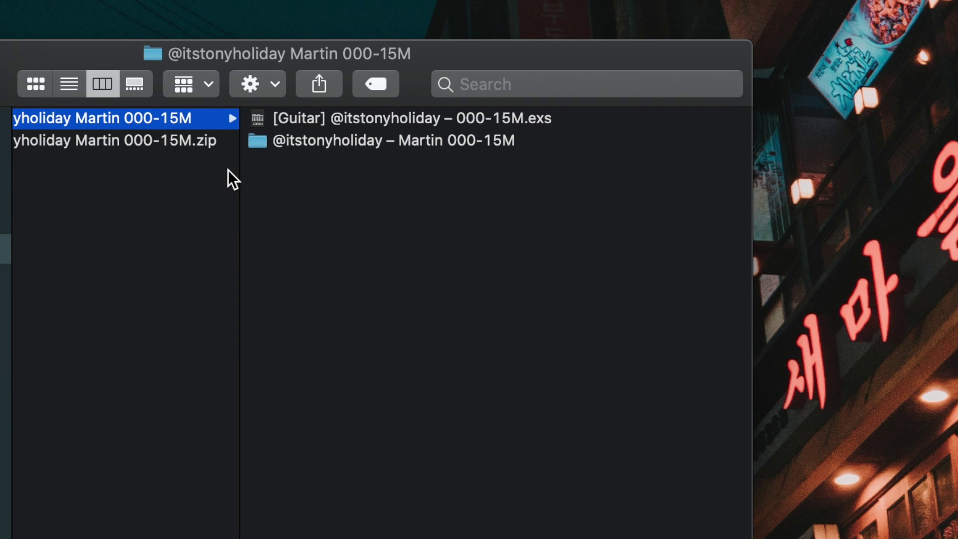
{"action": "key", "text": "Right"}
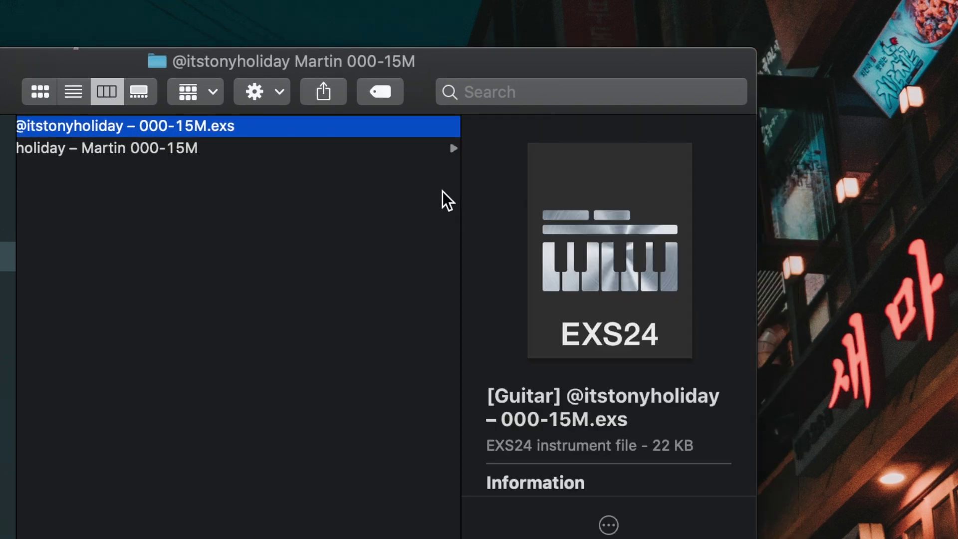
{"action": "scroll", "coordinate": [295, 215], "scroll_direction": "left", "scroll_amount": 3}
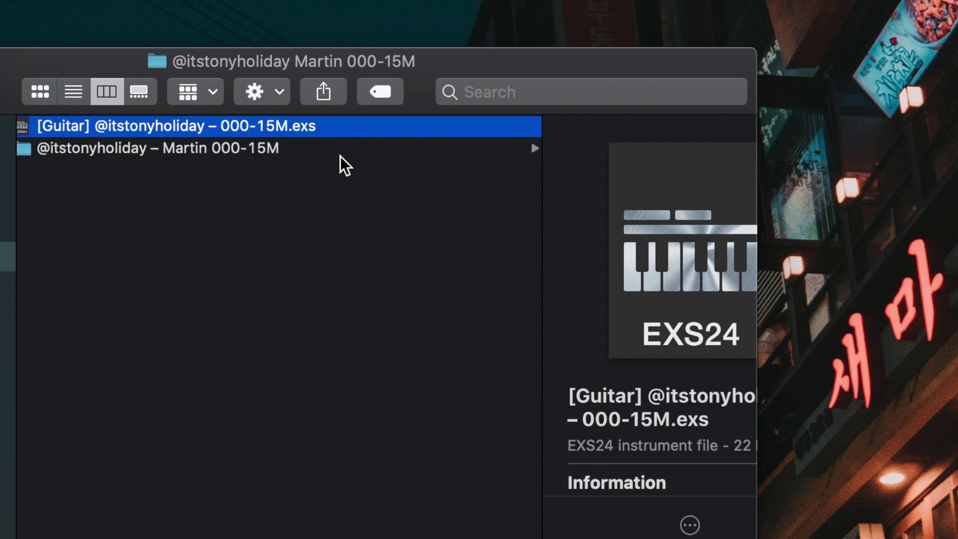
{"action": "left_click", "coordinate": [166, 149]}
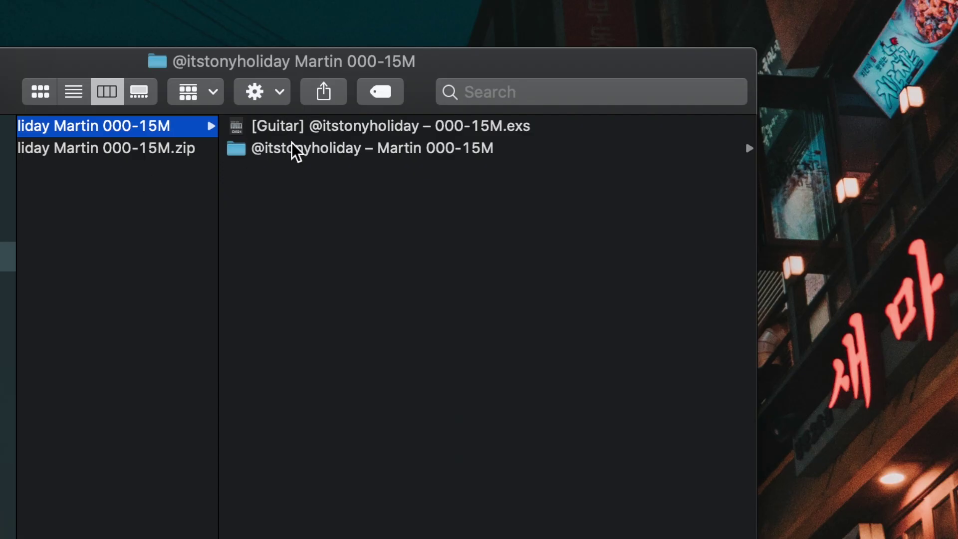
{"action": "left_click", "coordinate": [296, 125]}
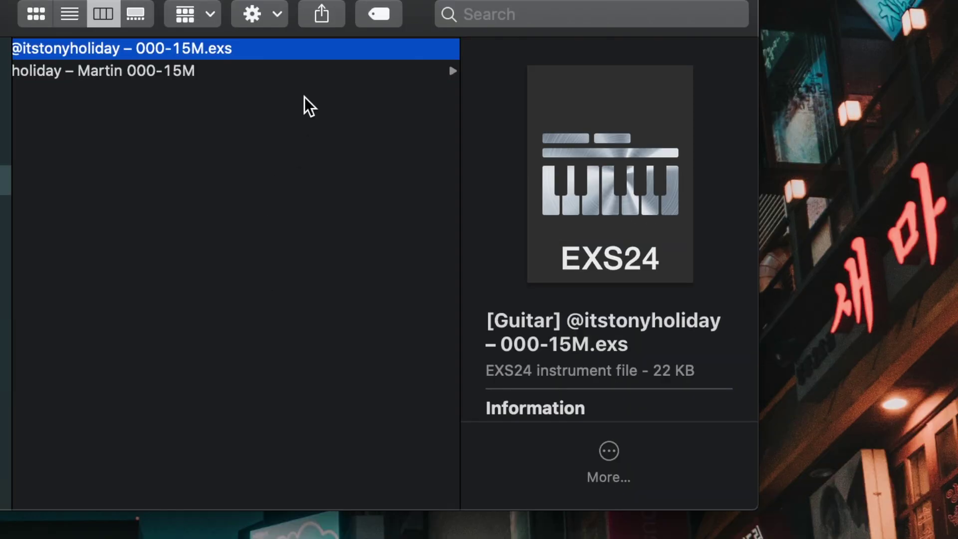
- Open the Audio Music Apps folder through a Spotlight search for 'audio music ap'
{"action": "key", "text": "super+space"}
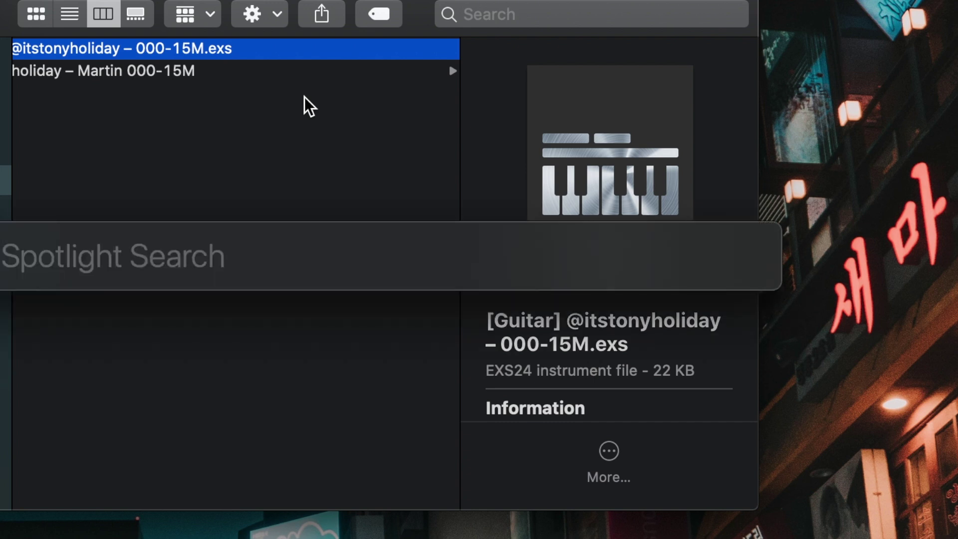
{"action": "type", "text": "audio music apps"}
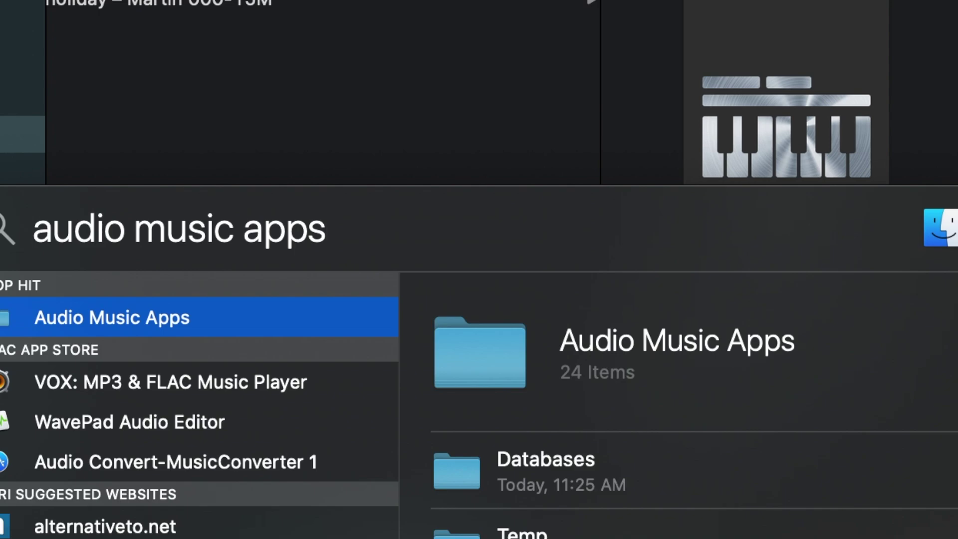
{"action": "key", "text": "Return"}
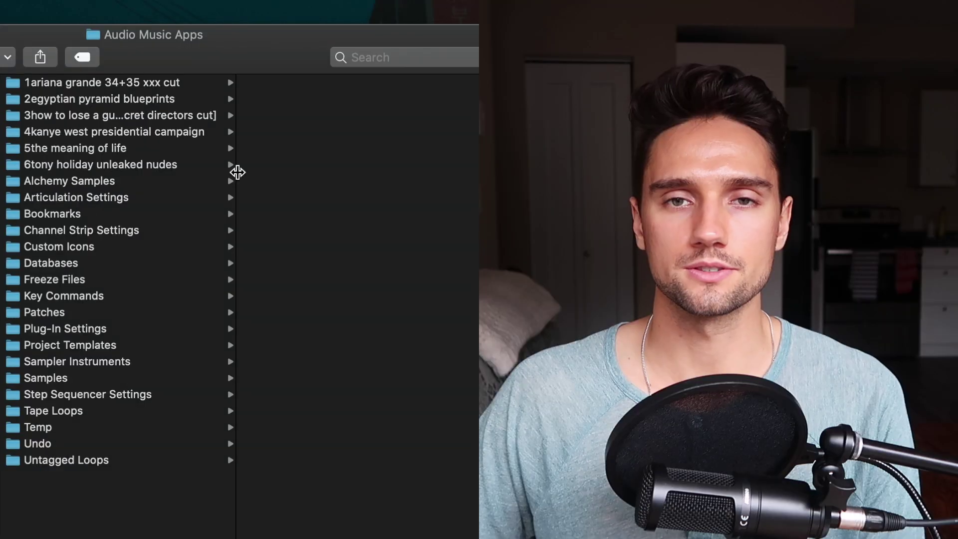
{"action": "left_click_drag", "start_coordinate": [238, 140], "coordinate": [268, 140]}
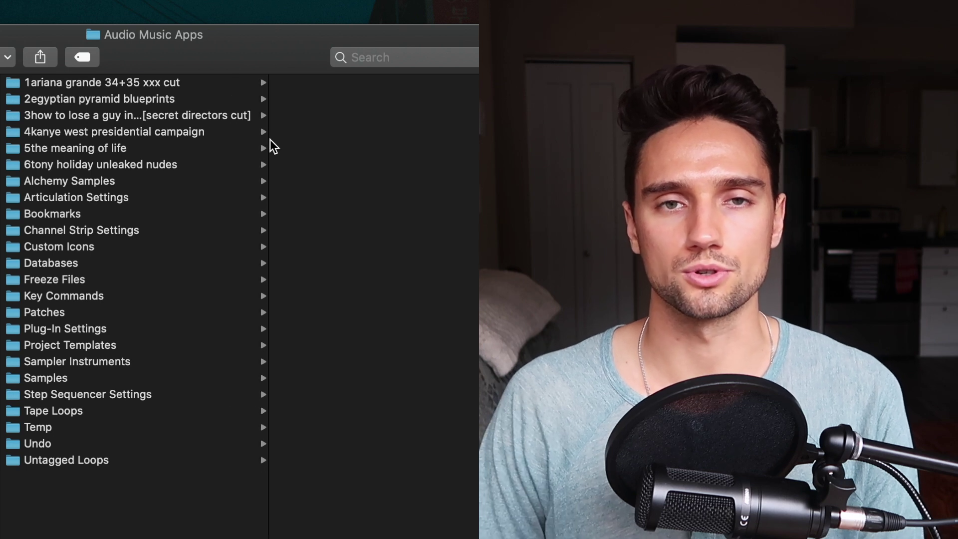
{"action": "key", "text": "Down"}
{"action": "key", "text": "Down"}
{"action": "key", "text": "Down"}
{"action": "key", "text": "Down"}
{"action": "key", "text": "Down"}
{"action": "key", "text": "Down"}
{"action": "key", "text": "Down"}
{"action": "key", "text": "Down"}
{"action": "key", "text": "Down"}
{"action": "key", "text": "Down"}
{"action": "key", "text": "Down"}
{"action": "key", "text": "Down"}
{"action": "key", "text": "Down"}
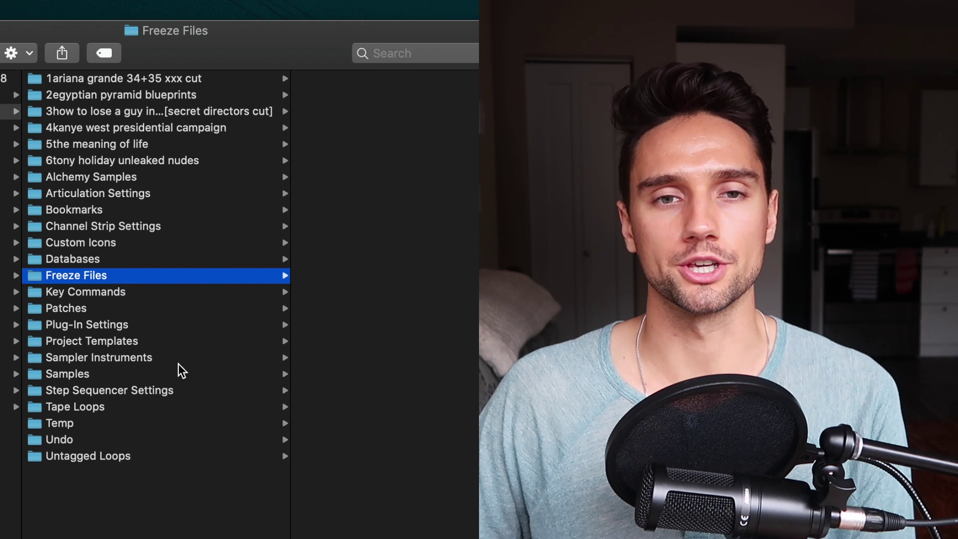
{"action": "left_click", "coordinate": [123, 360]}
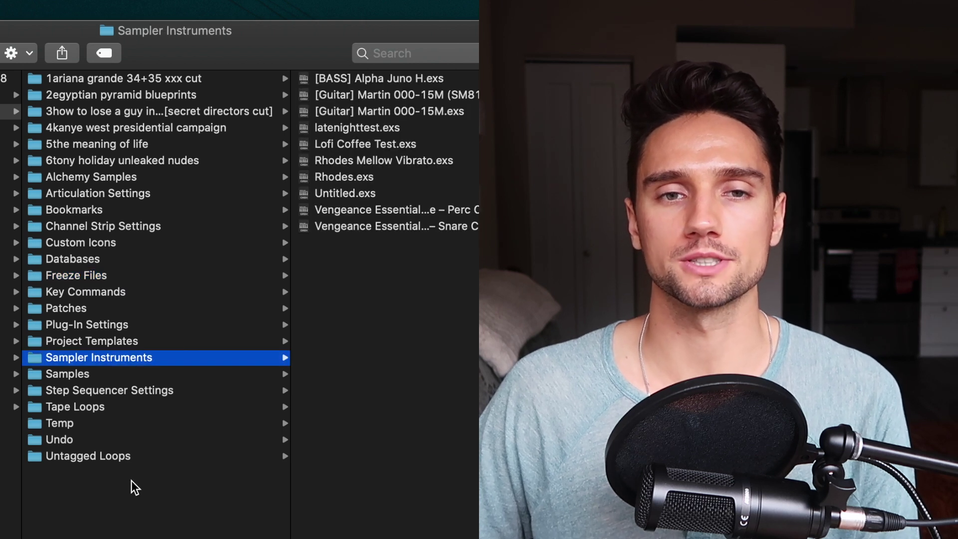
{"action": "left_click", "coordinate": [86, 373]}
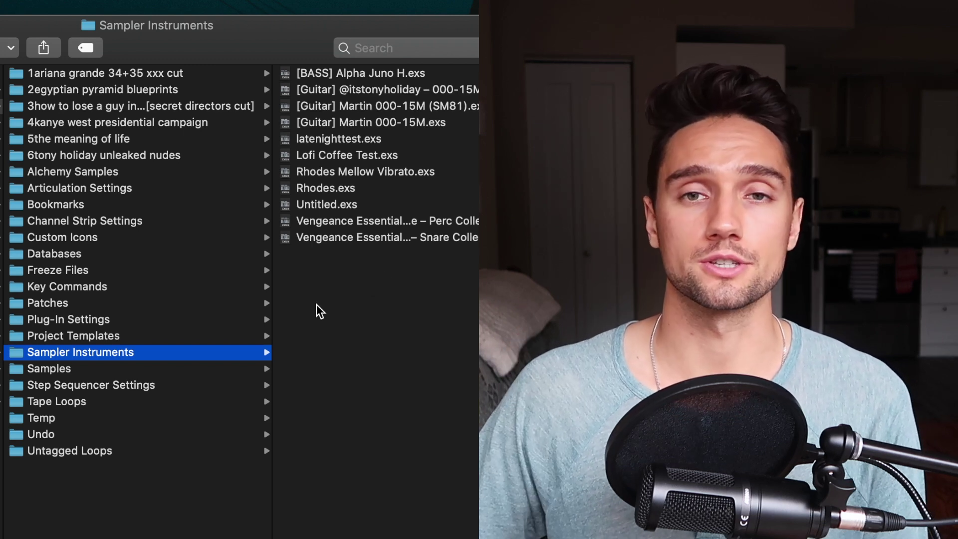
{"action": "left_click", "coordinate": [374, 89]}
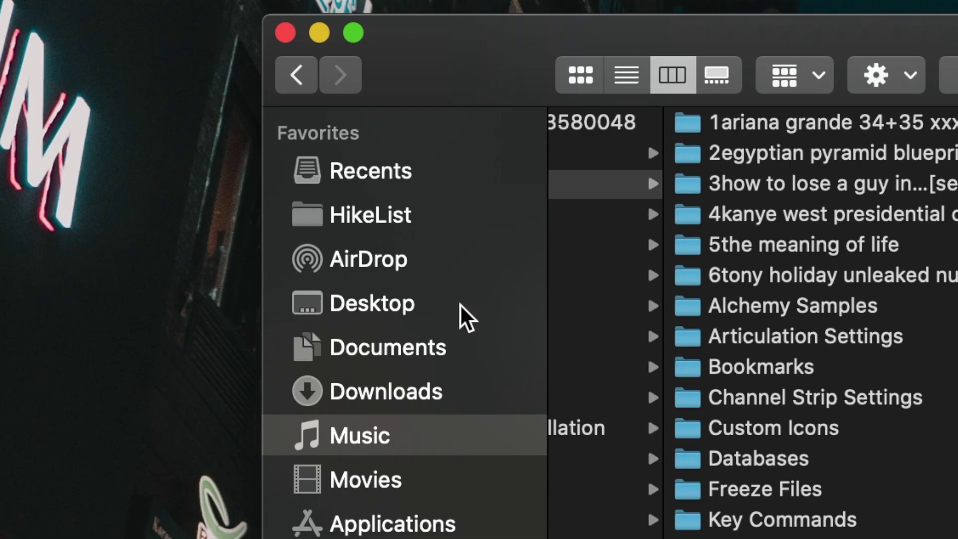
- Open the Desktop in a new Finder tab and open the Martin 000-15M download's sample subfolder
{"action": "right_click", "coordinate": [459, 316]}
{"action": "left_click", "coordinate": [550, 320]}
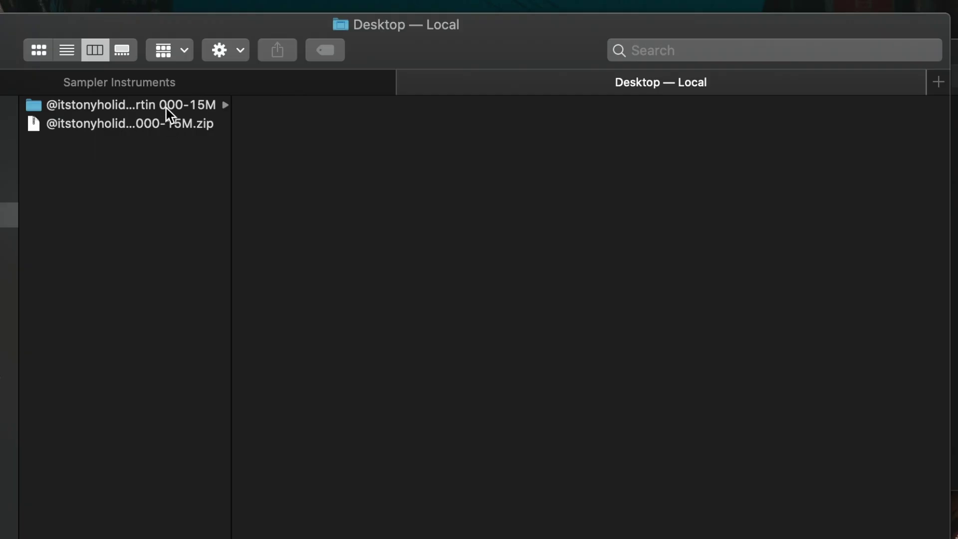
{"action": "left_click", "coordinate": [167, 107]}
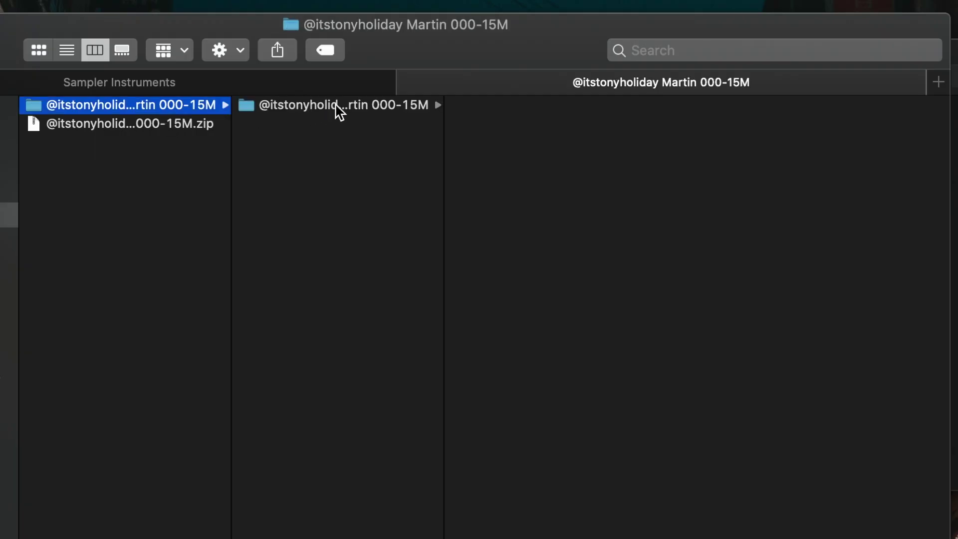
{"action": "left_click", "coordinate": [340, 109]}
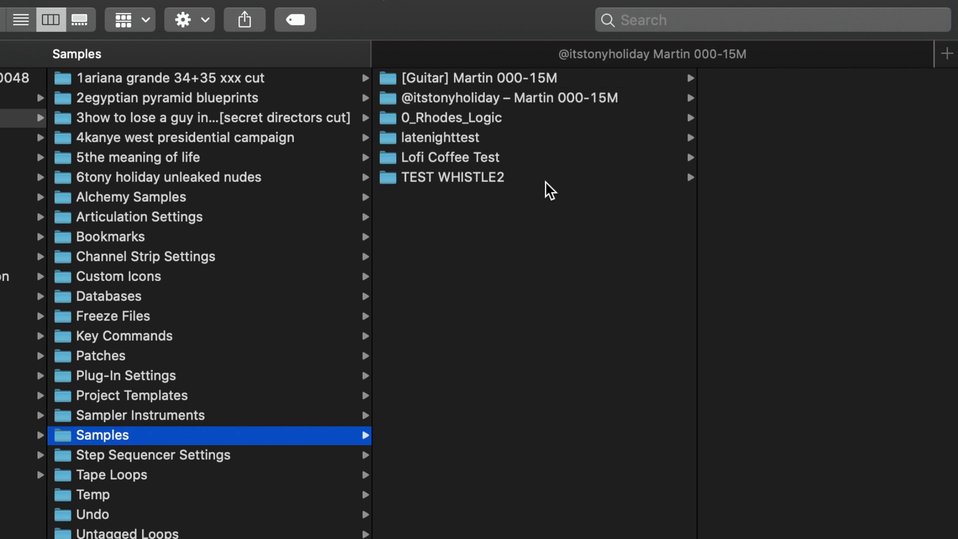
- Verify the moved sample folder in Samples and the guitar preset in Sampler Instruments
{"action": "left_click", "coordinate": [537, 107]}
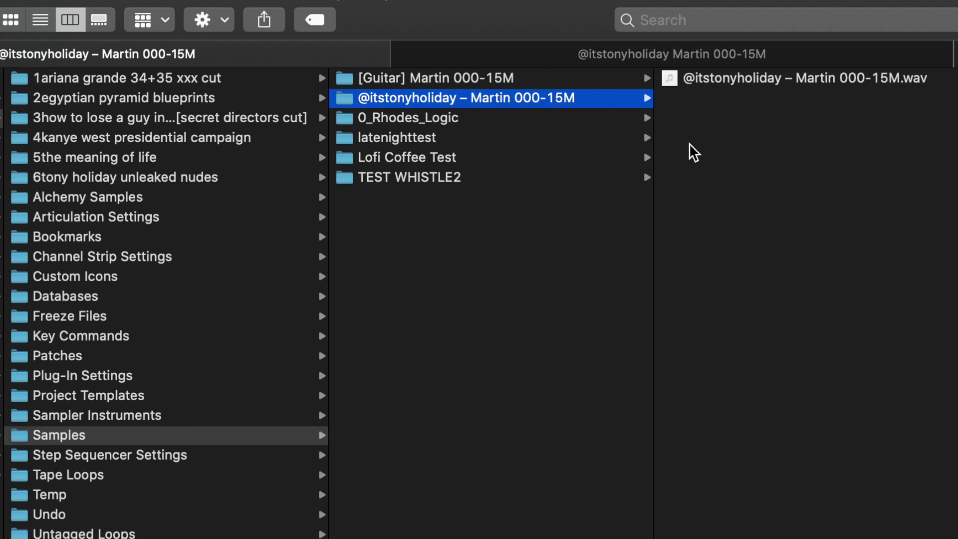
{"action": "left_click", "coordinate": [150, 418]}
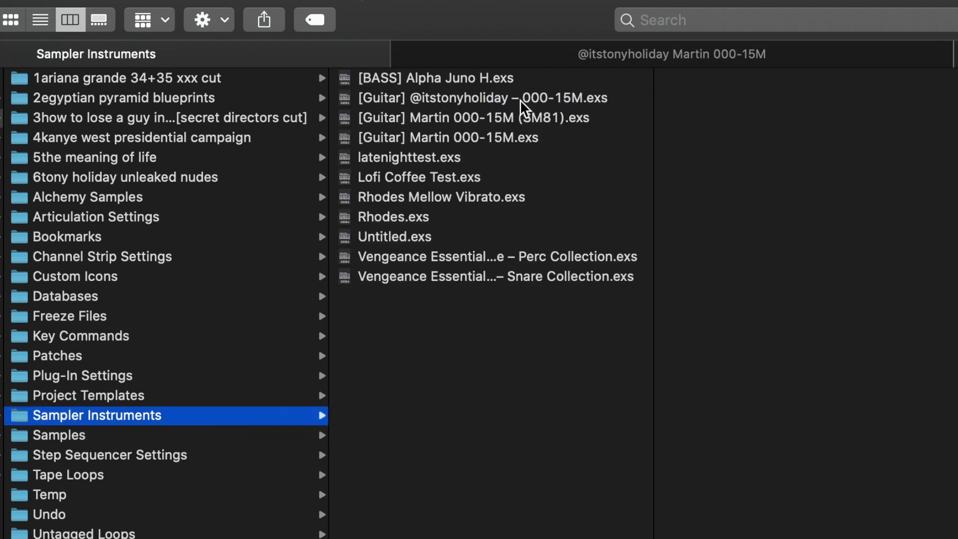
{"action": "left_click", "coordinate": [518, 99]}
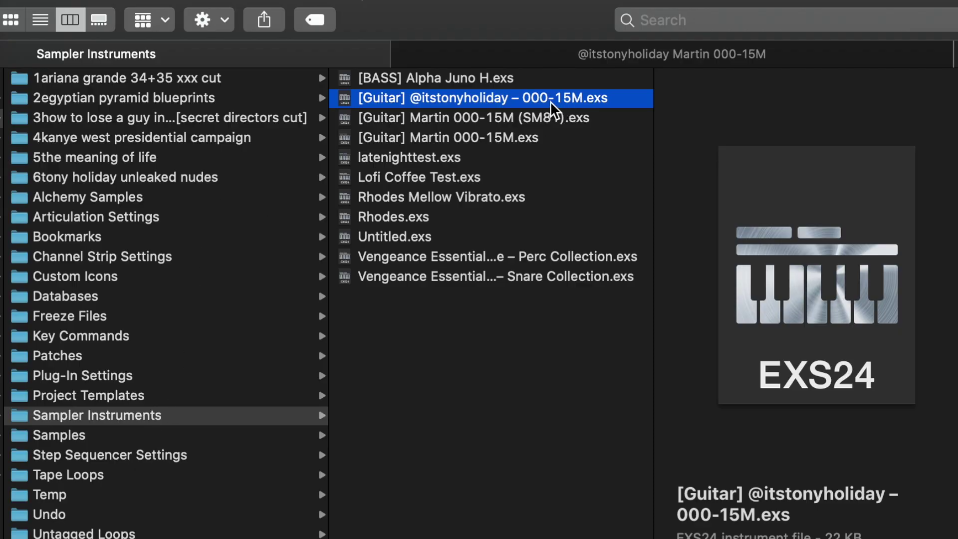
{"action": "left_click", "coordinate": [116, 436]}
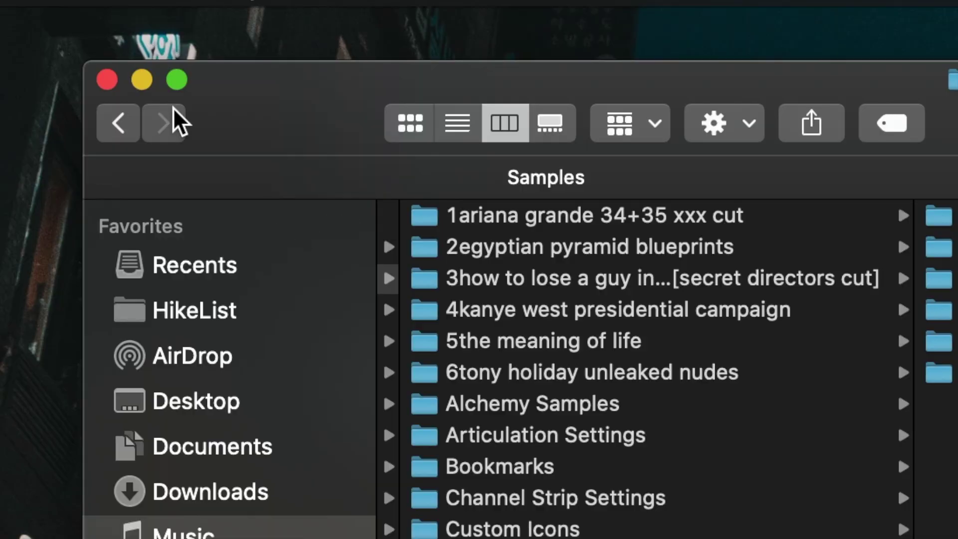
{"action": "left_click", "coordinate": [531, 248]}
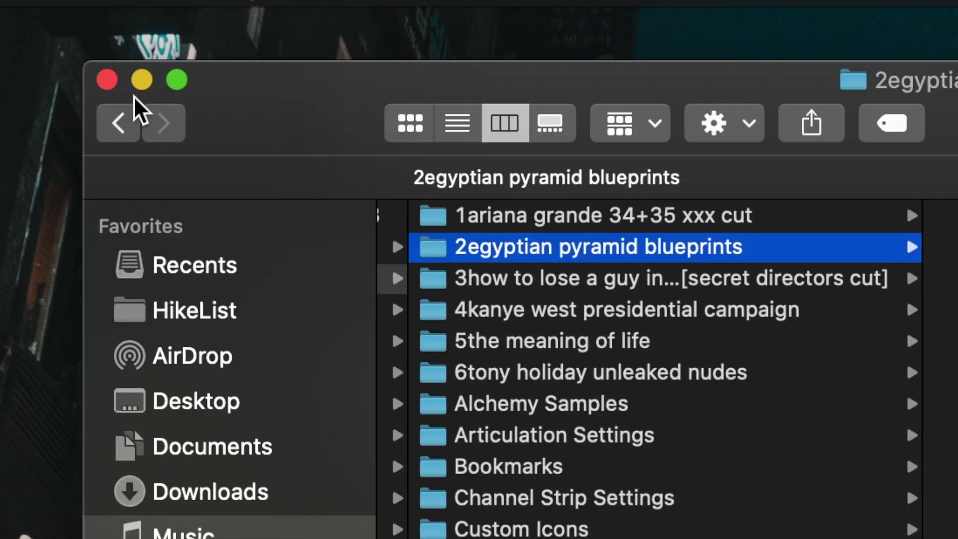
- Close the Finder window and launch Logic Pro X with a new project
{"action": "left_click", "coordinate": [107, 79]}
{"action": "key", "text": "cmd+space"}
{"action": "type", "text": "a"}
{"action": "key", "text": "BackSpace"}
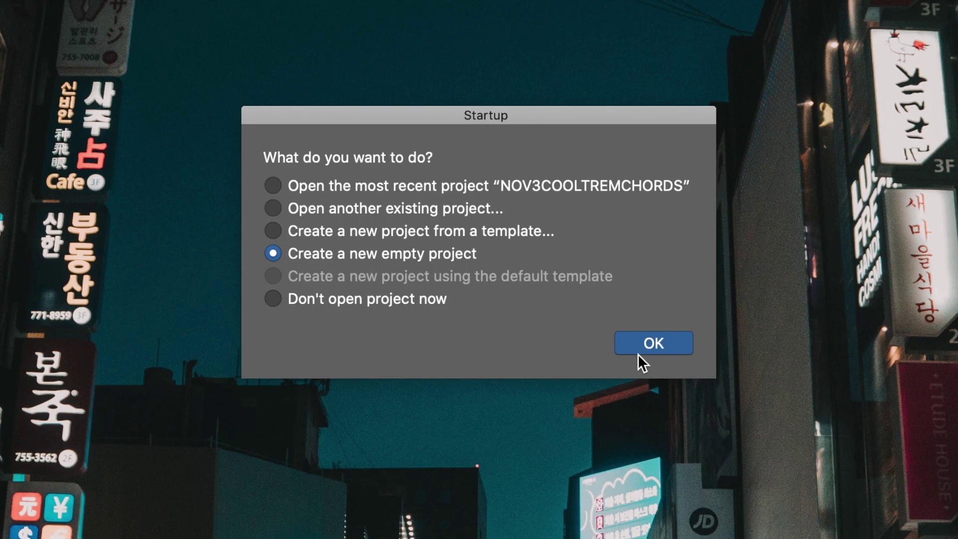
{"action": "left_click", "coordinate": [638, 352]}
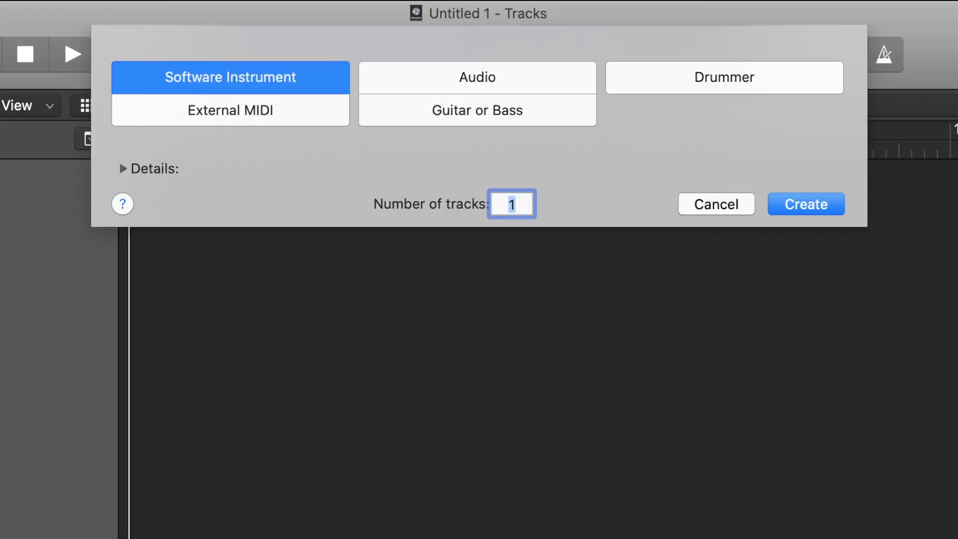
{"action": "key", "text": "Return"}
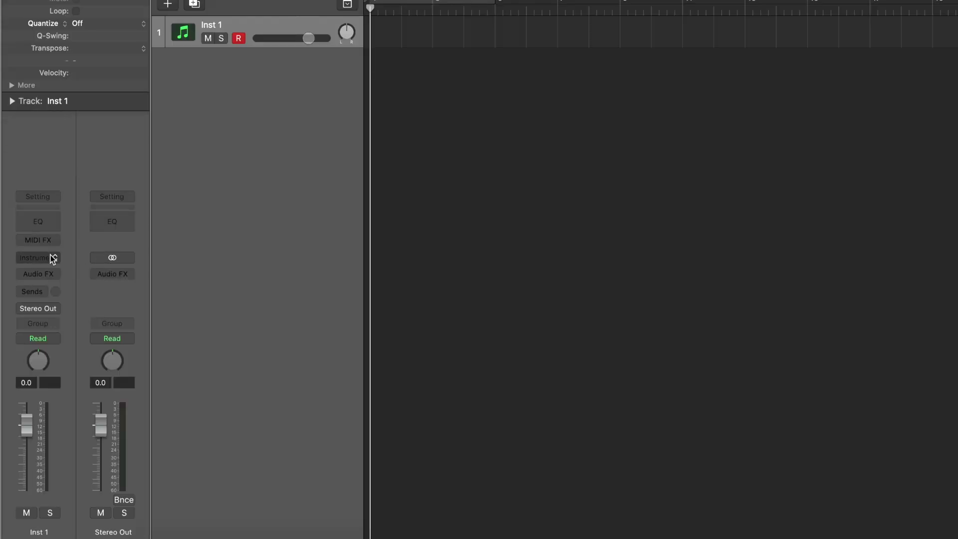
{"action": "left_click", "coordinate": [52, 258]}
{"action": "mouse_move", "coordinate": [65, 290]}
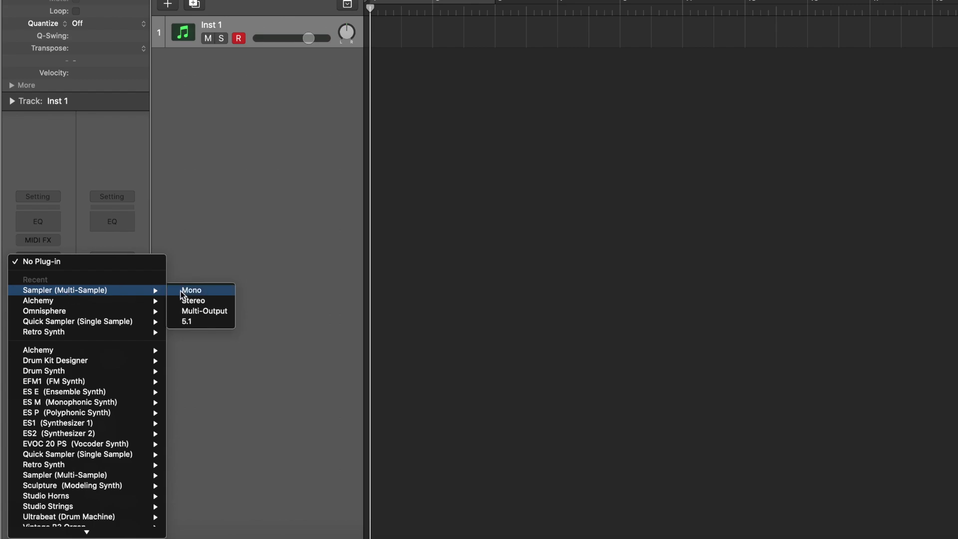
{"action": "left_click", "coordinate": [193, 301]}
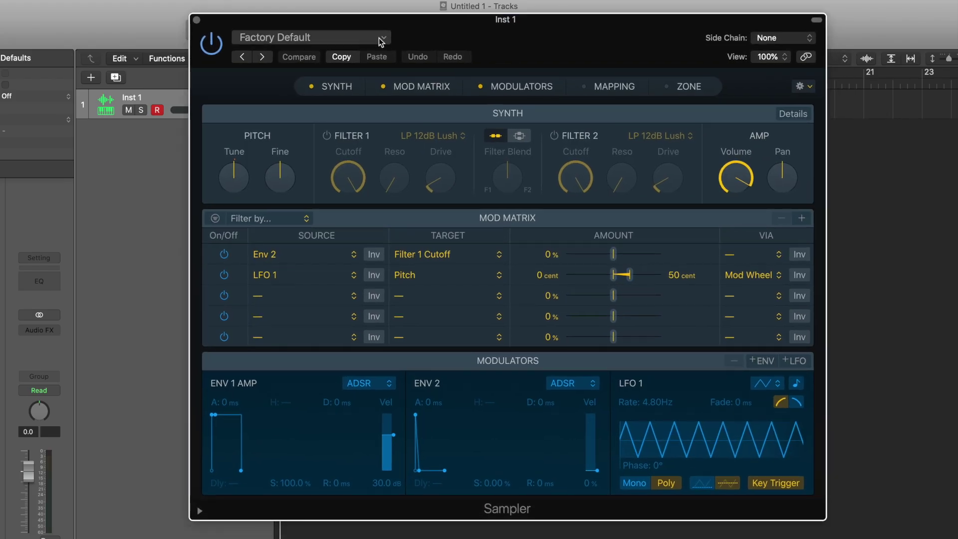
{"action": "left_click", "coordinate": [379, 38]}
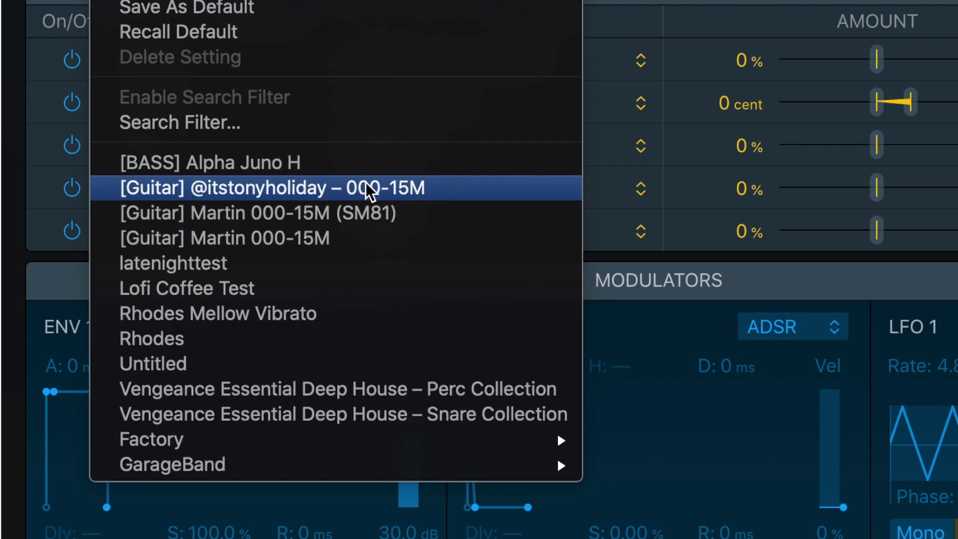
{"action": "left_click", "coordinate": [375, 190]}
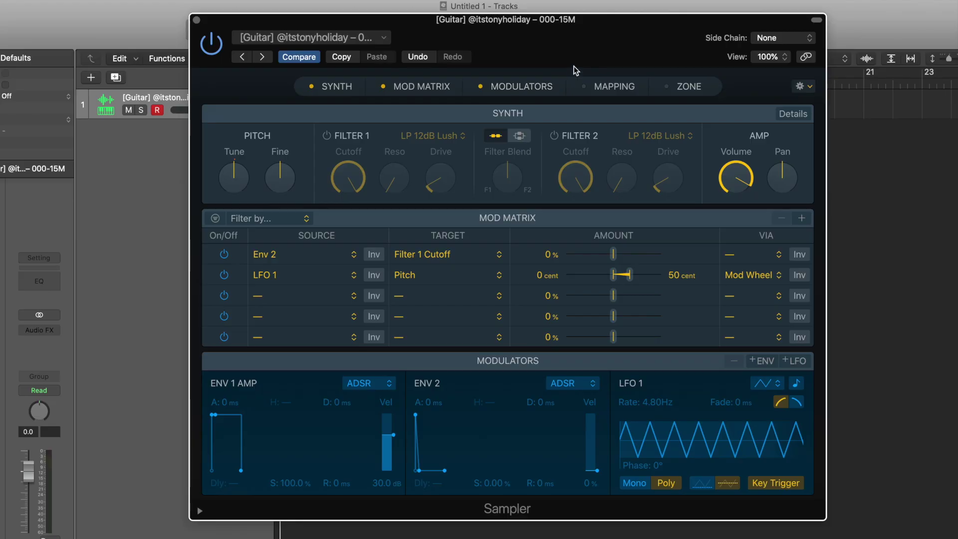